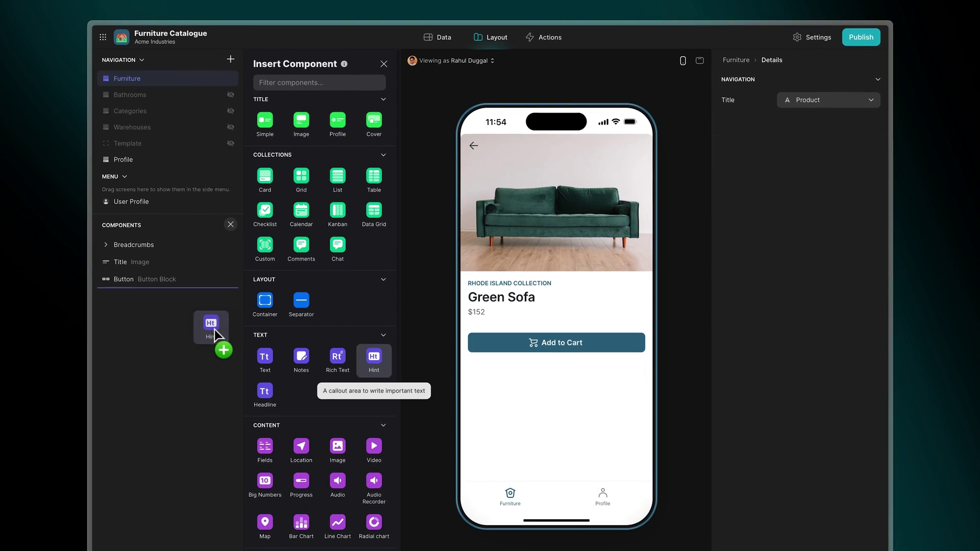
Add a Hint to the Green Sofa detail screen with Returns Policy as its description.
left_click_drag(375, 355, 214, 329)
left_click(872, 116)
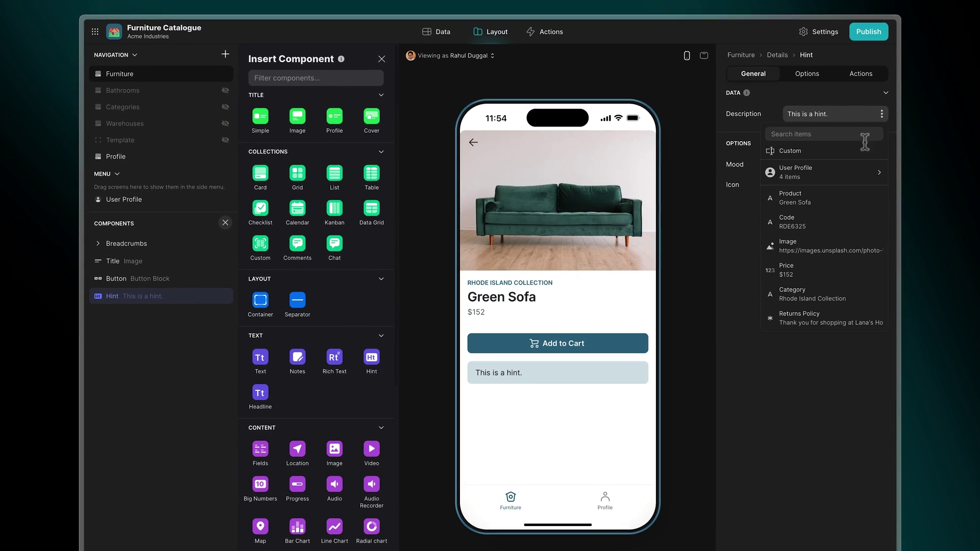
left_click(800, 316)
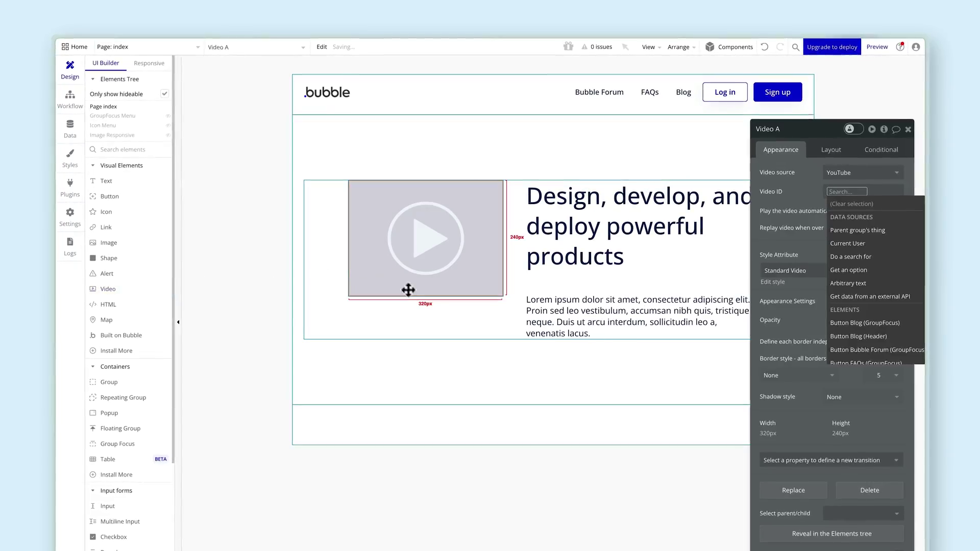
Size Bubble's Video A to 480 × 360 px in its Layout settings.
left_click(835, 148)
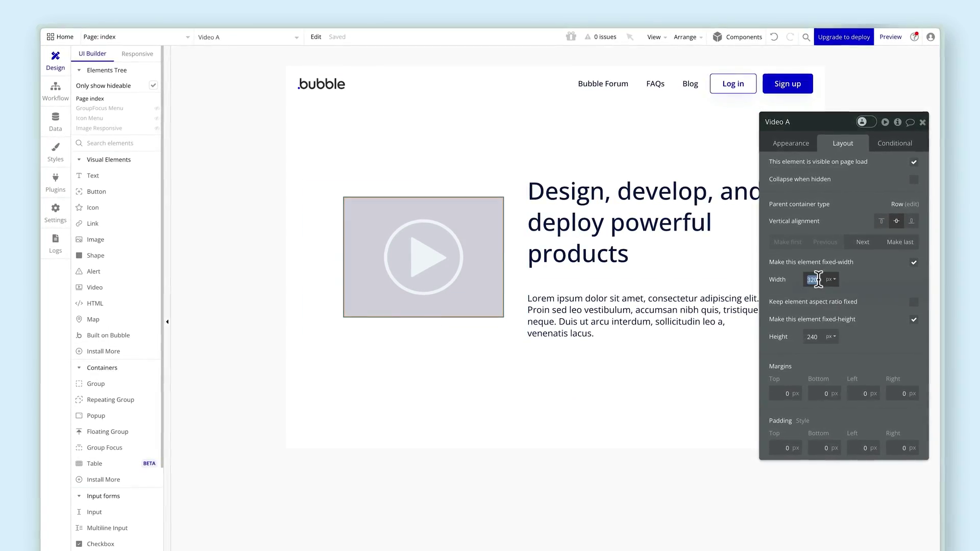
type("360")
key("Return")
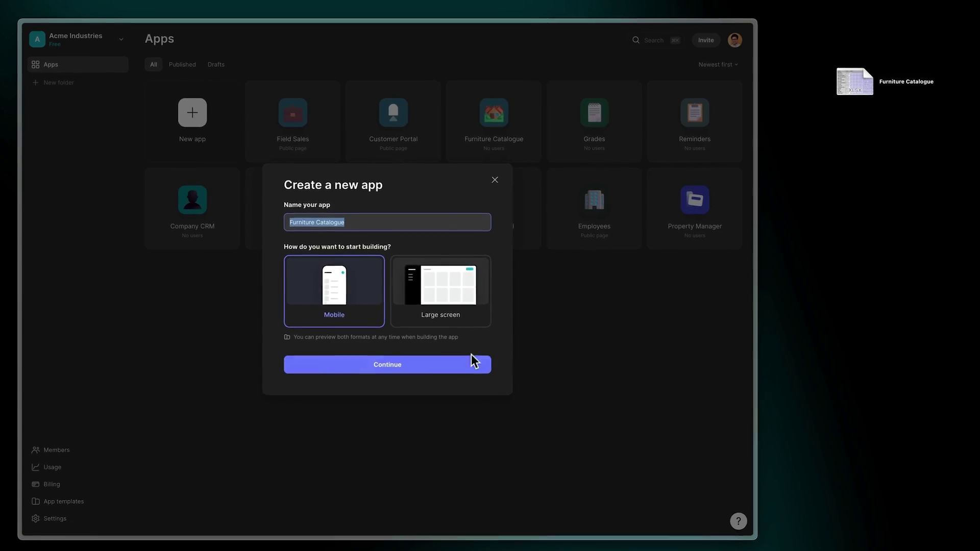
left_click(470, 356)
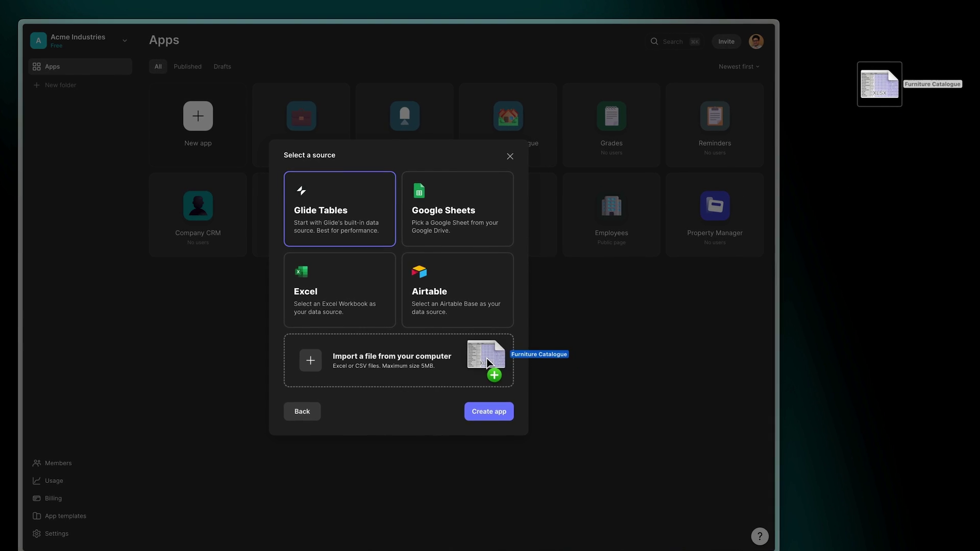
Import the Furniture Catalogue file into a new Glide app and open the Very Orange Armchair details.
left_click_drag(486, 359, 490, 361)
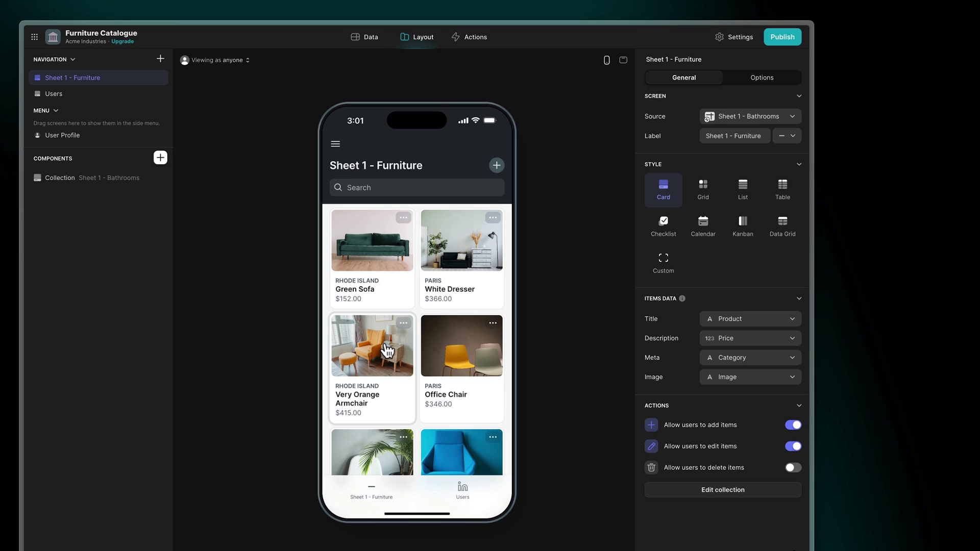
left_click(386, 348)
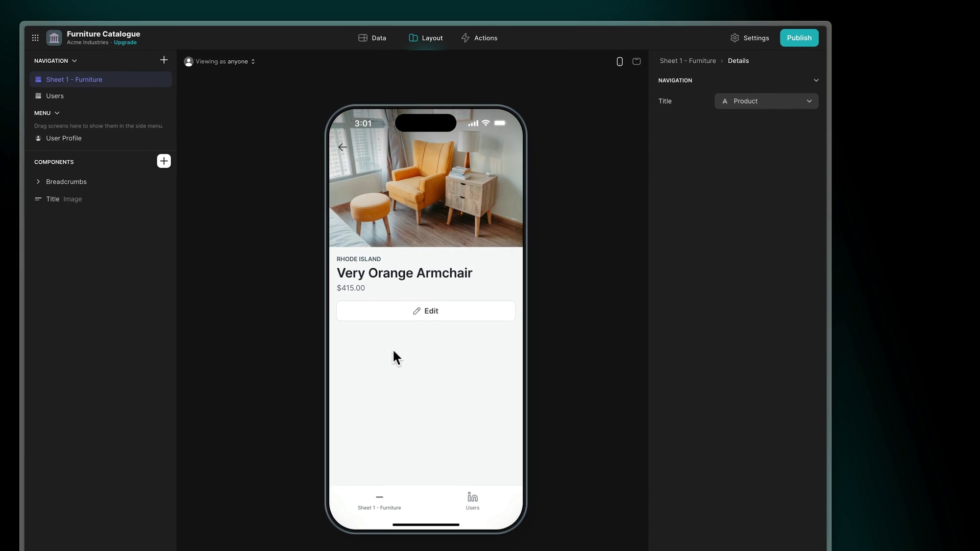